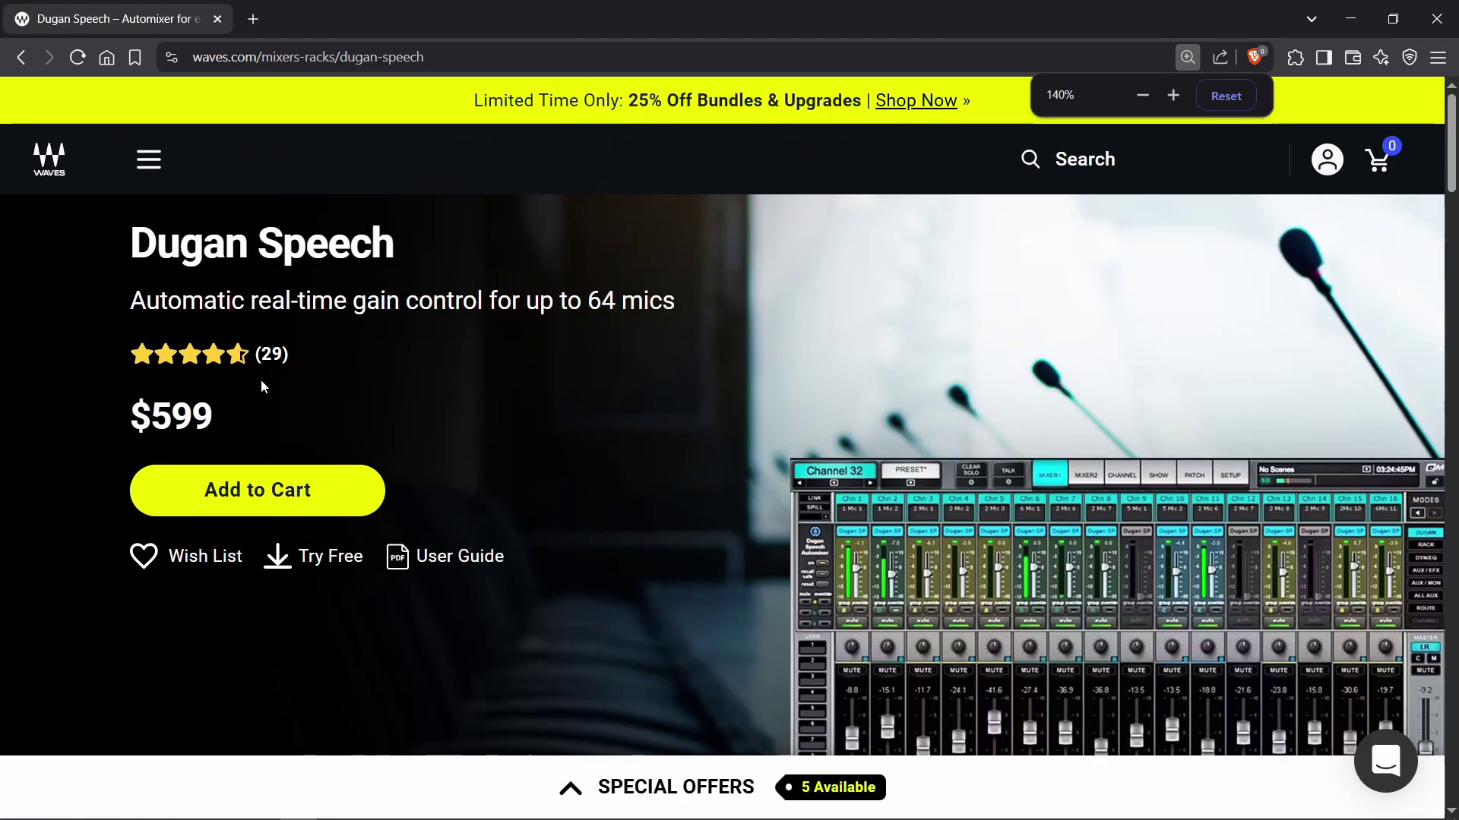
- Zoom the Waves Dugan Speech product page to 200% for easier reading
key("ctrl+plus")
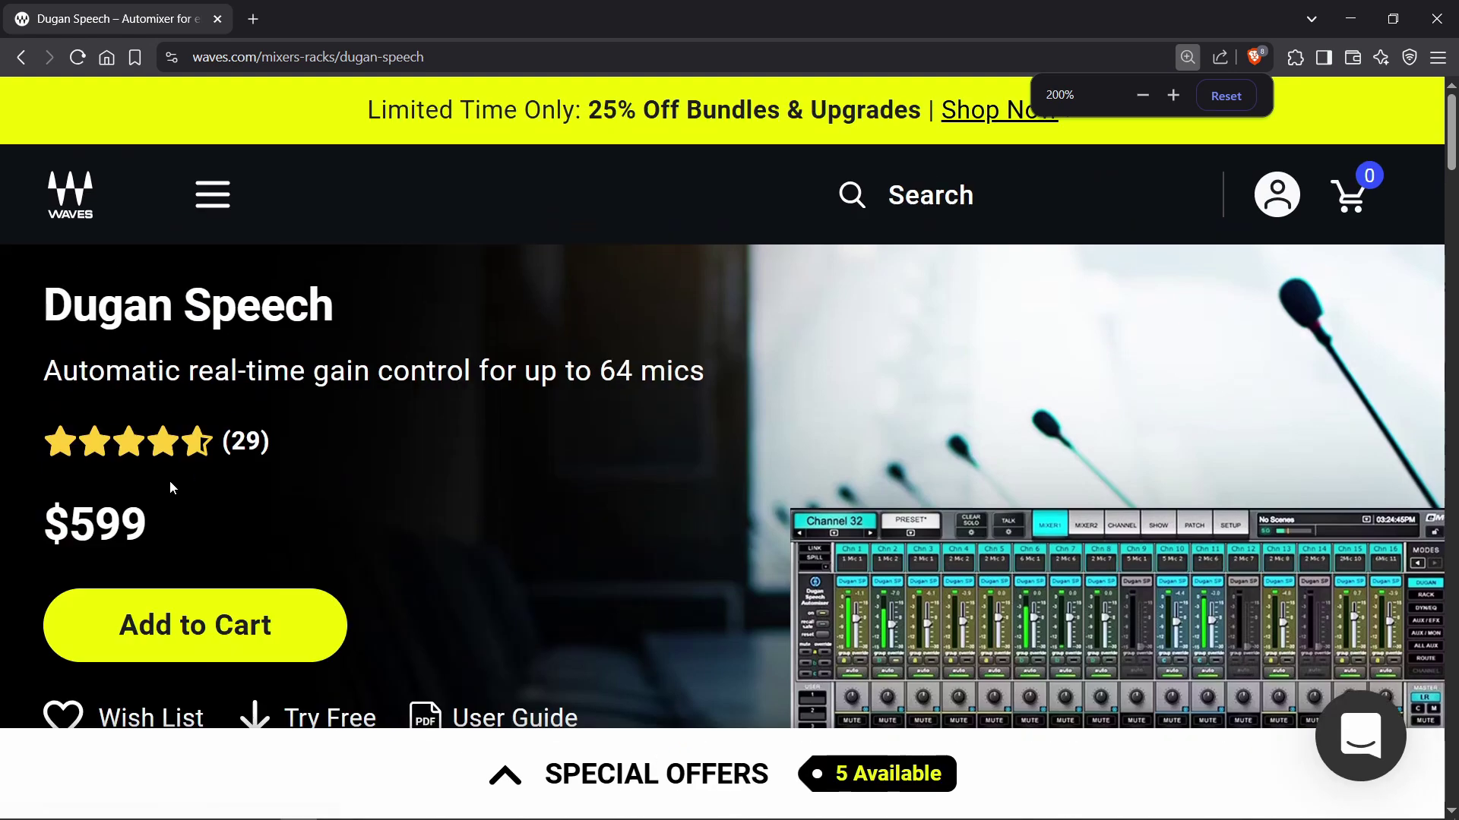
- Highlight the $599 Dugan Speech price on the product page
left_click_drag(147, 513, 33, 538)
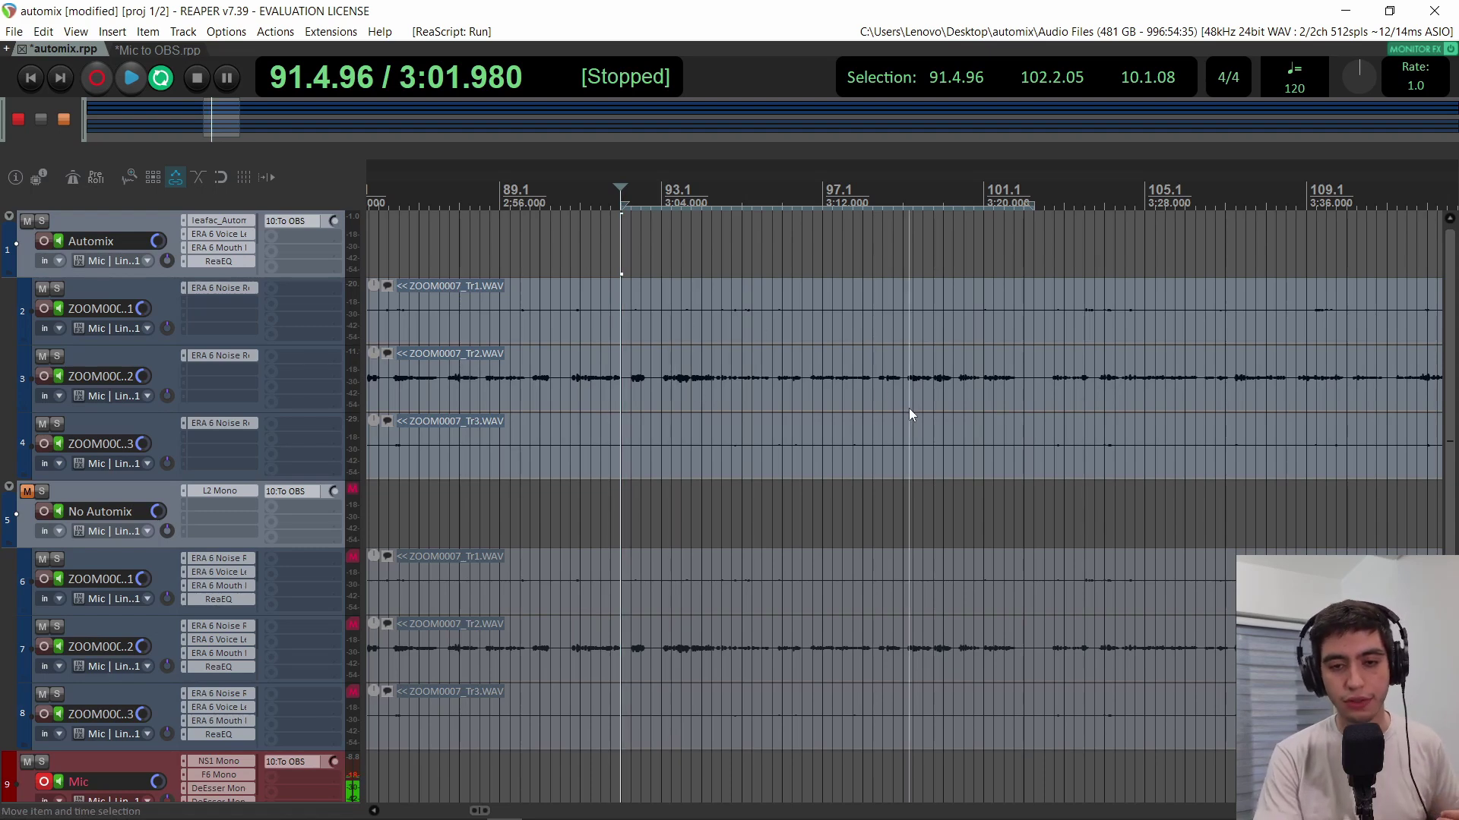
- Mute the automixed tracks and play the selection to hear the plain copy
key("m")
key("space")
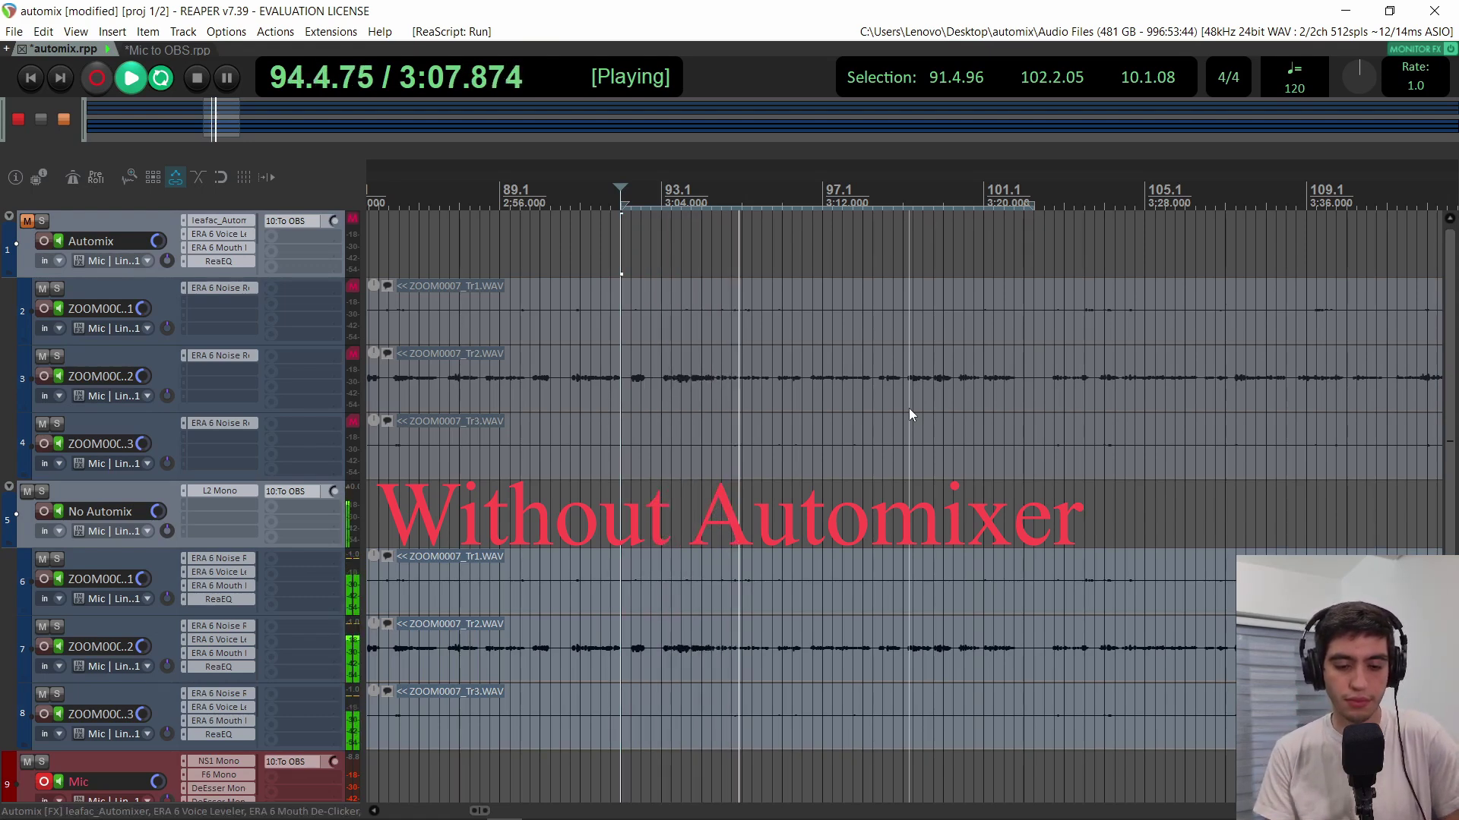
key("space")
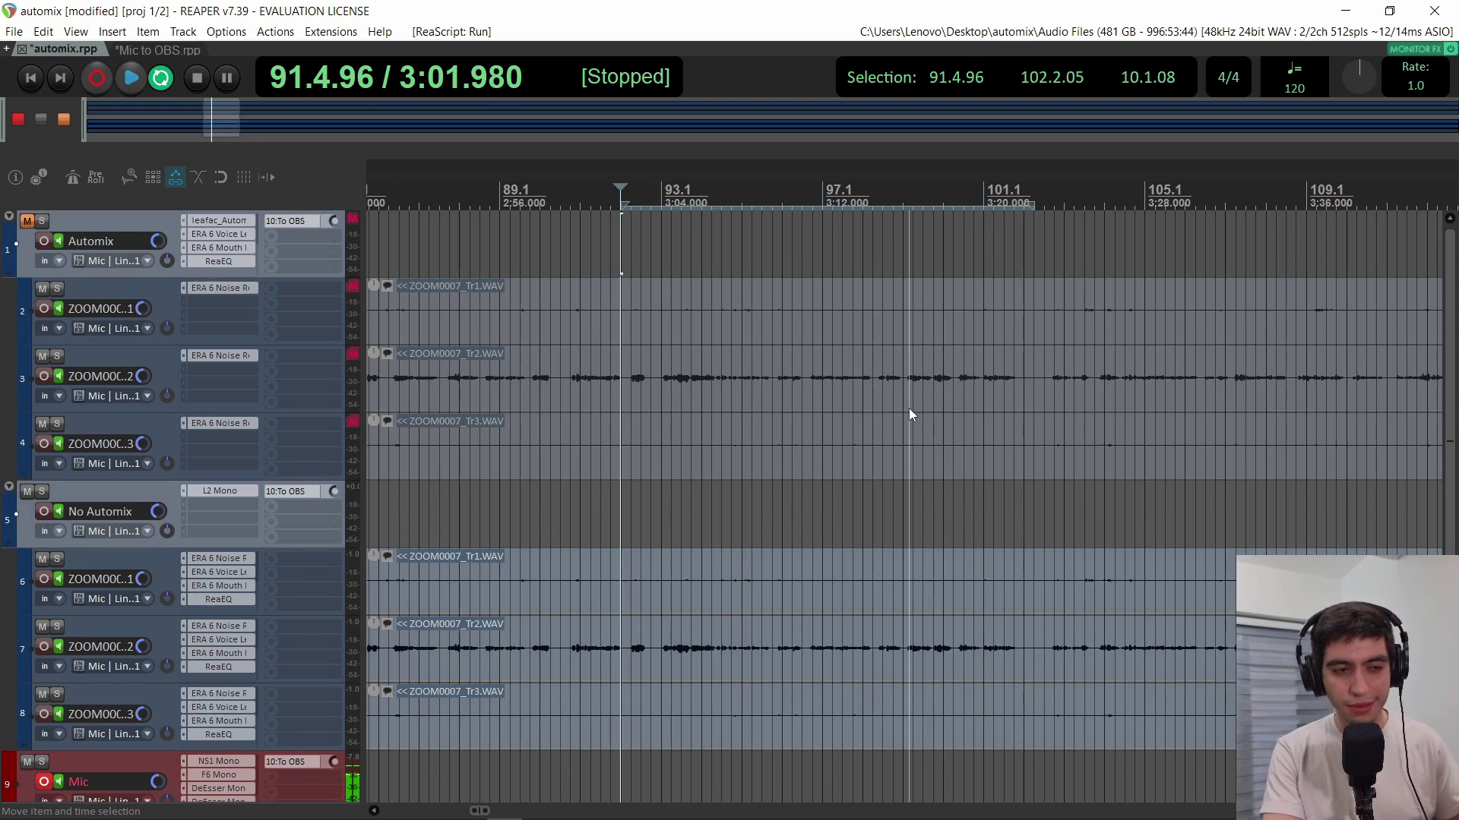
- Alternate between automixed and non-automixed playback with F5, then stop with No Automix muted
key("F5")
key("space")
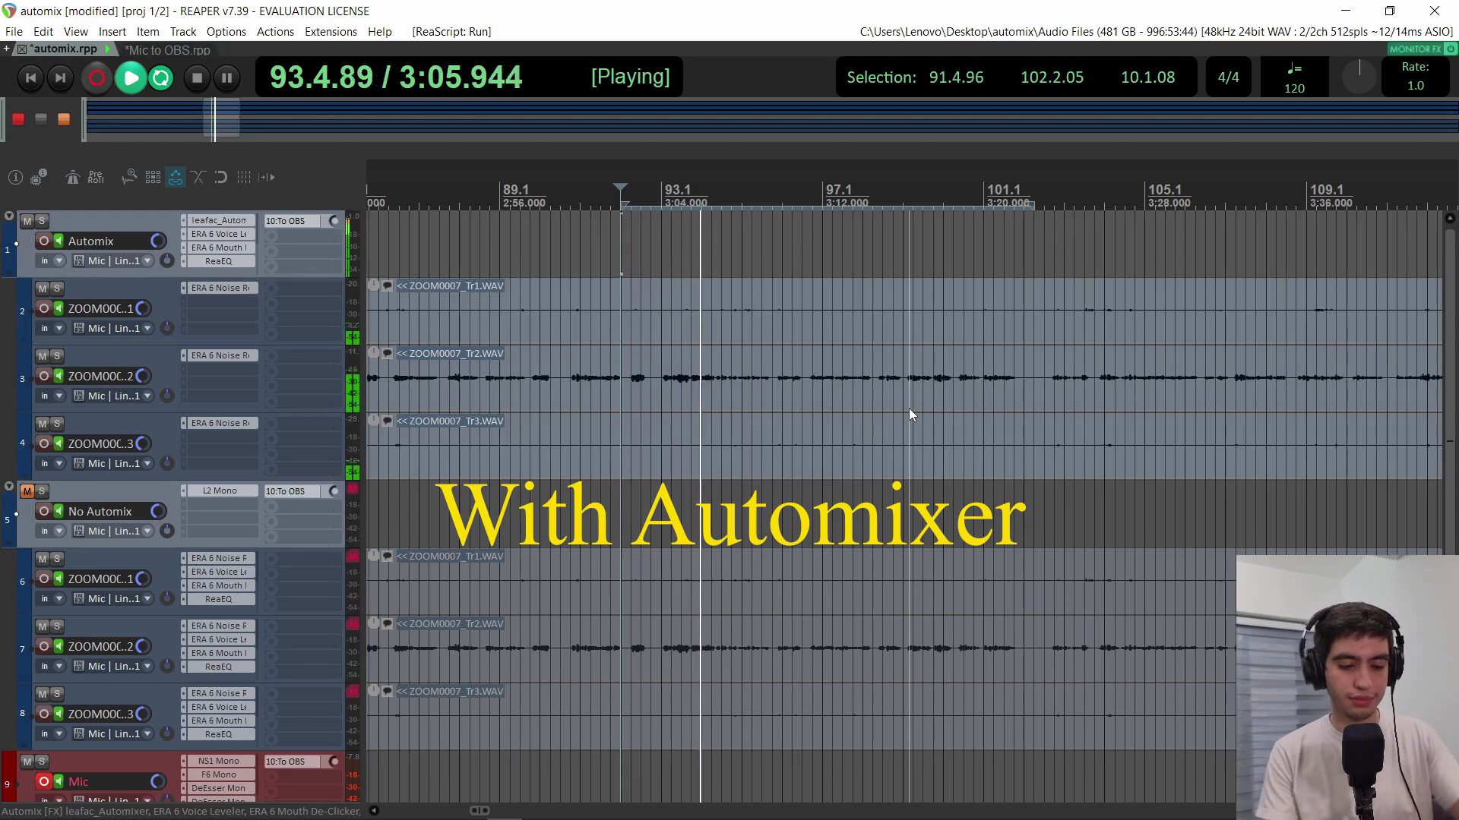
key("F5")
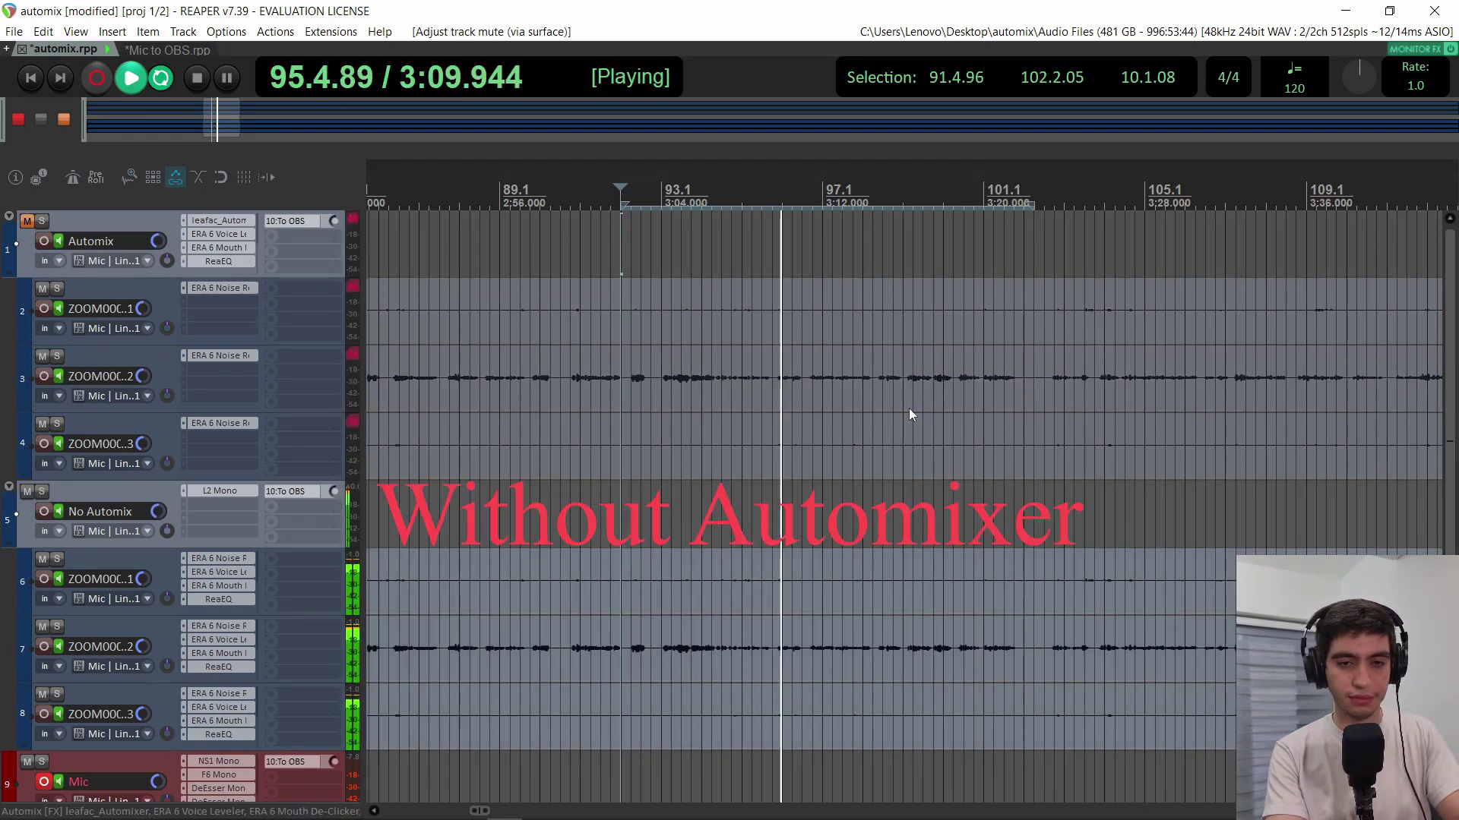
key("F5")
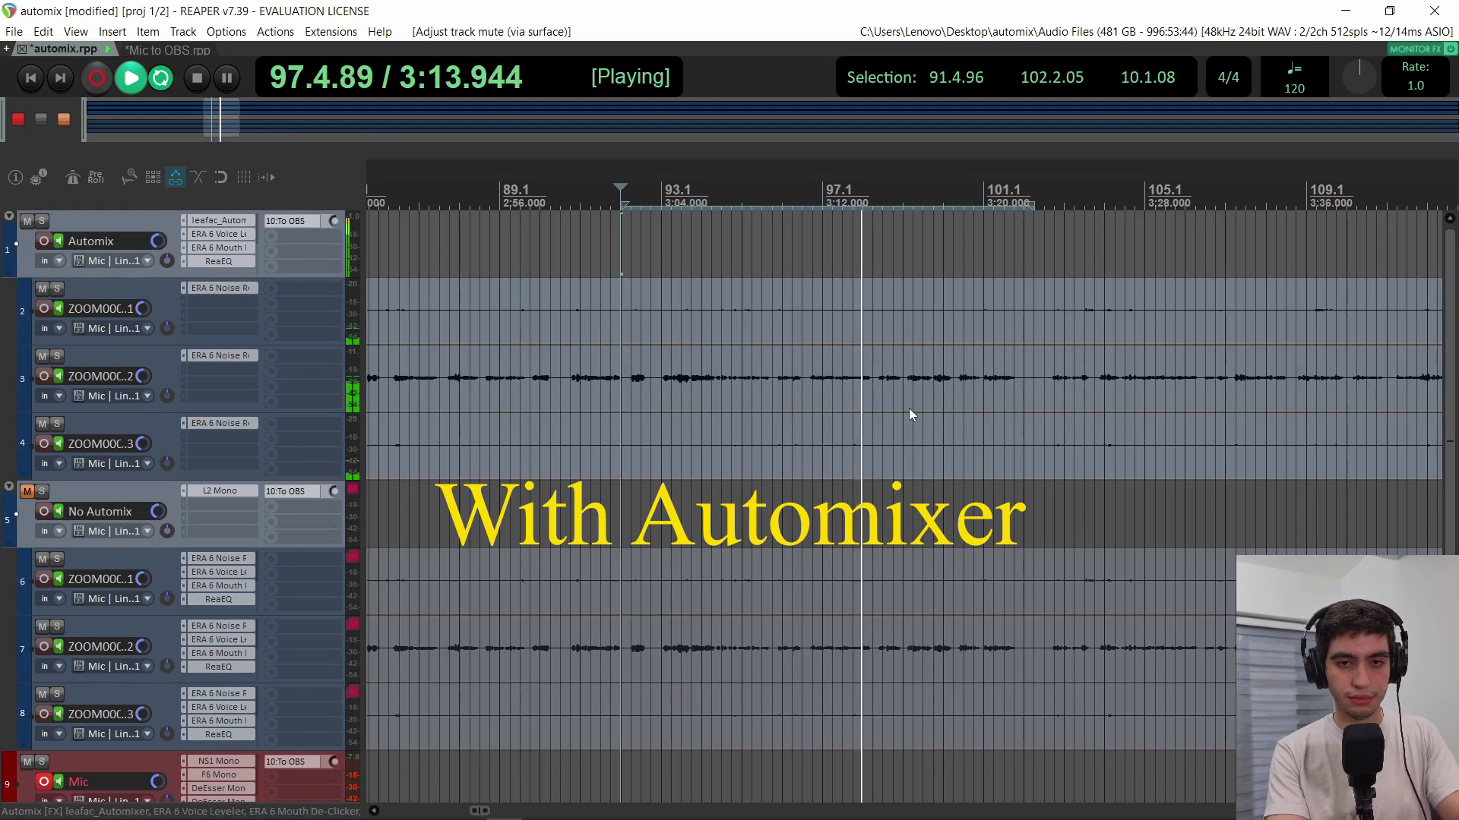
key("F5")
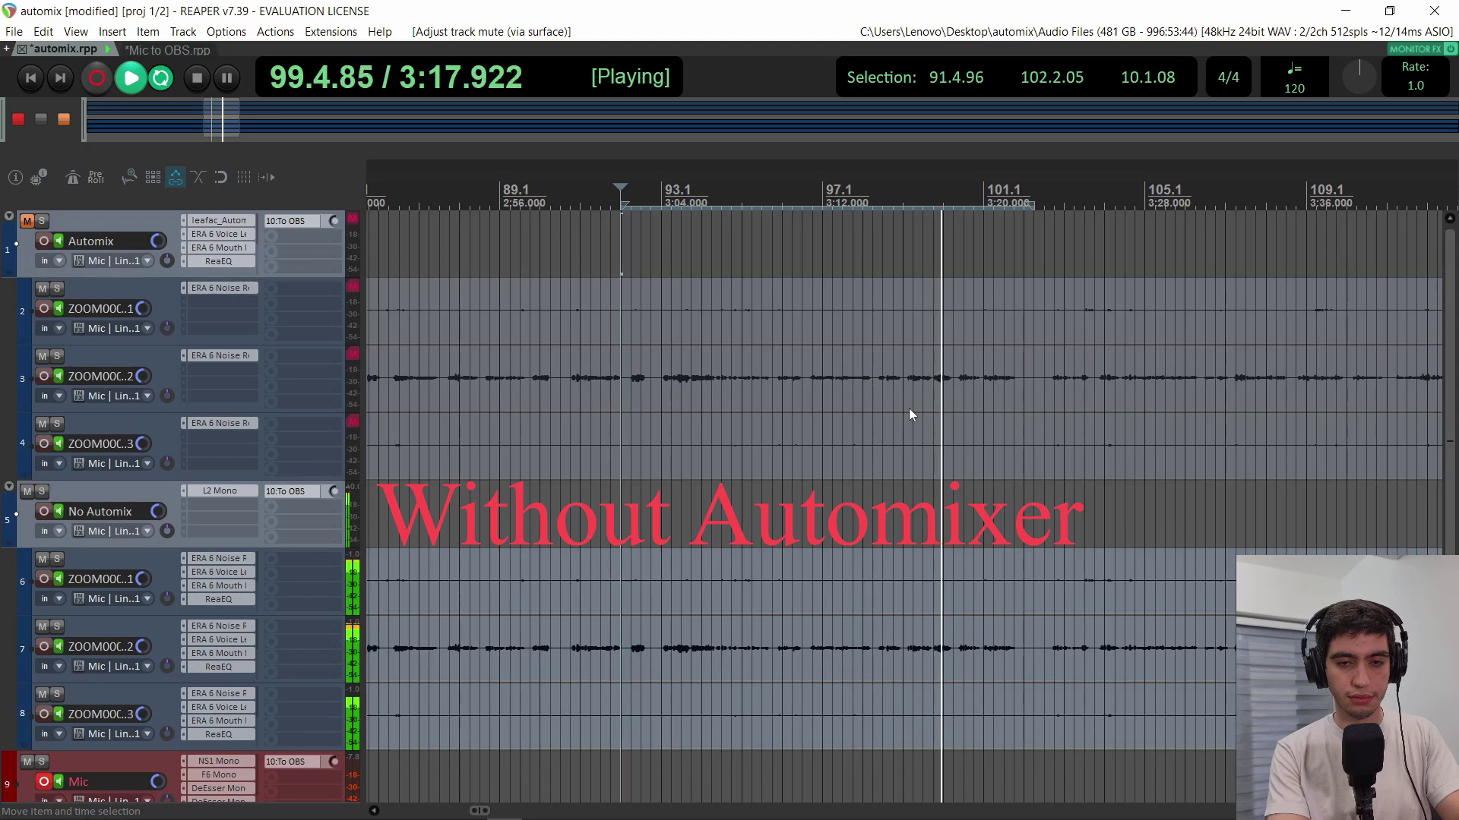
key("F5")
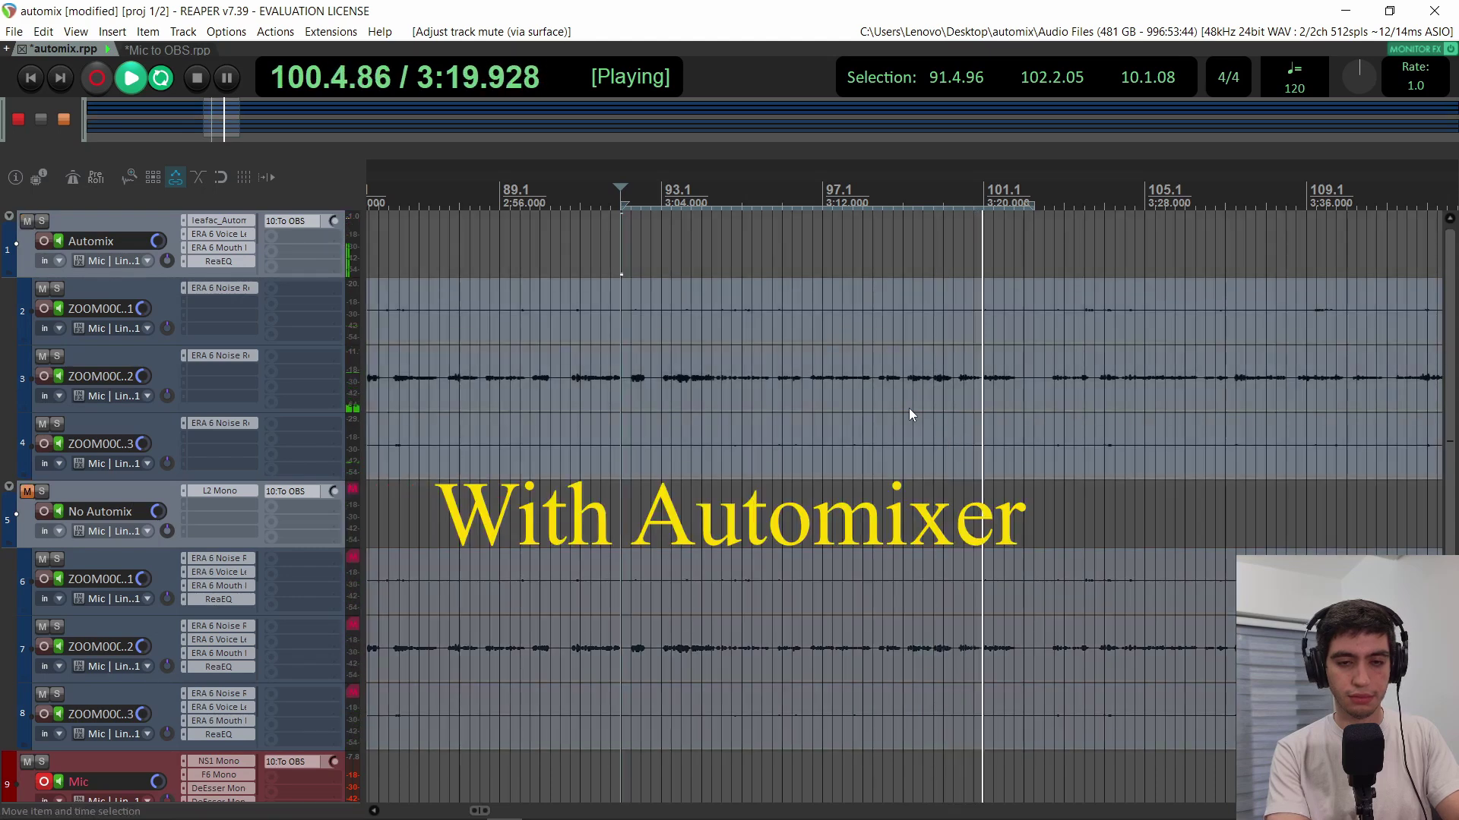
key("space")
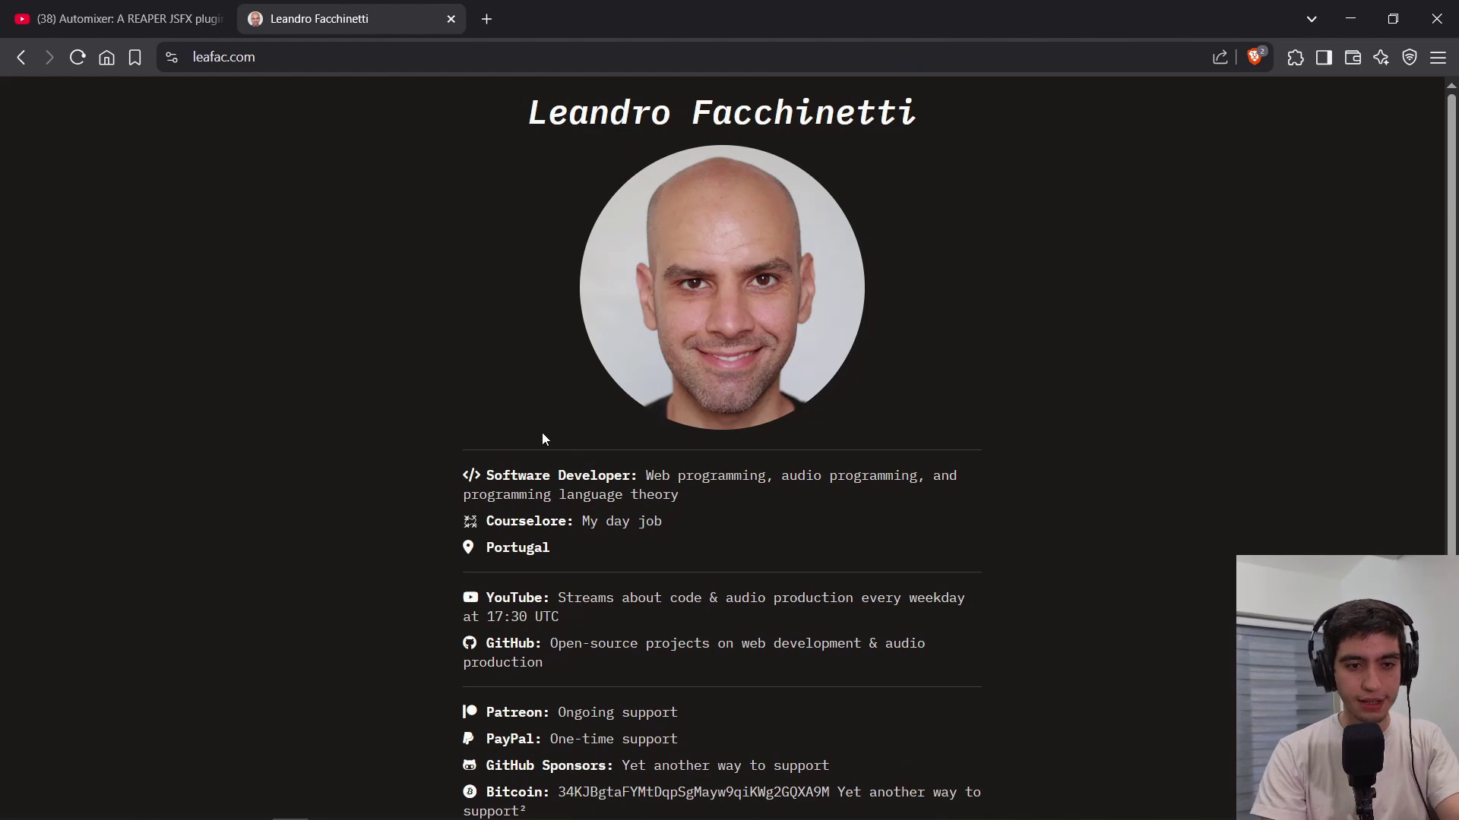
- Go from leafac.com to the leafac/reaper GitHub README's How to Install section
scroll(543, 438, "down", 3)
left_click(505, 439)
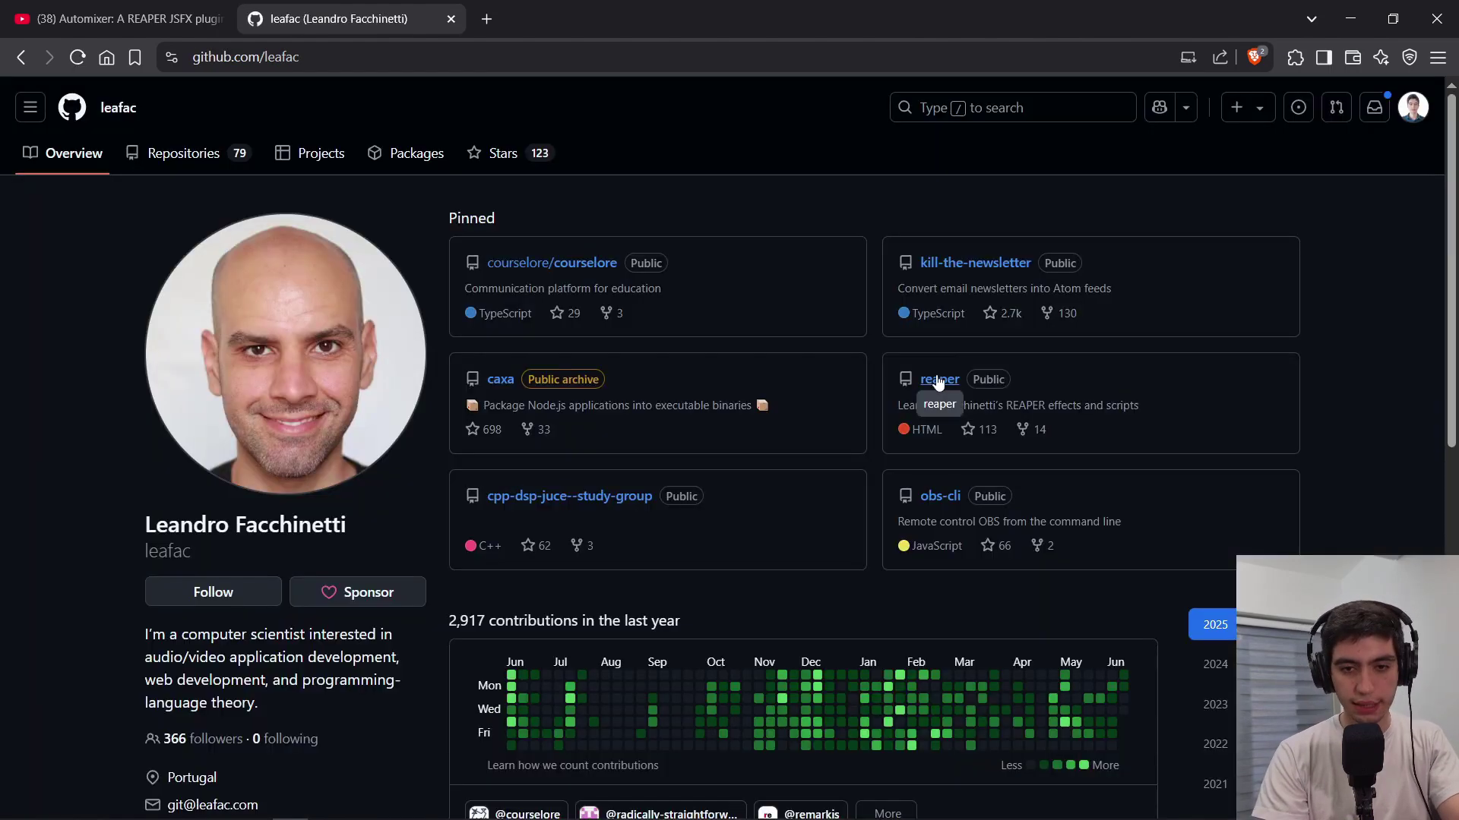
scroll(1455, 391, "down", 8)
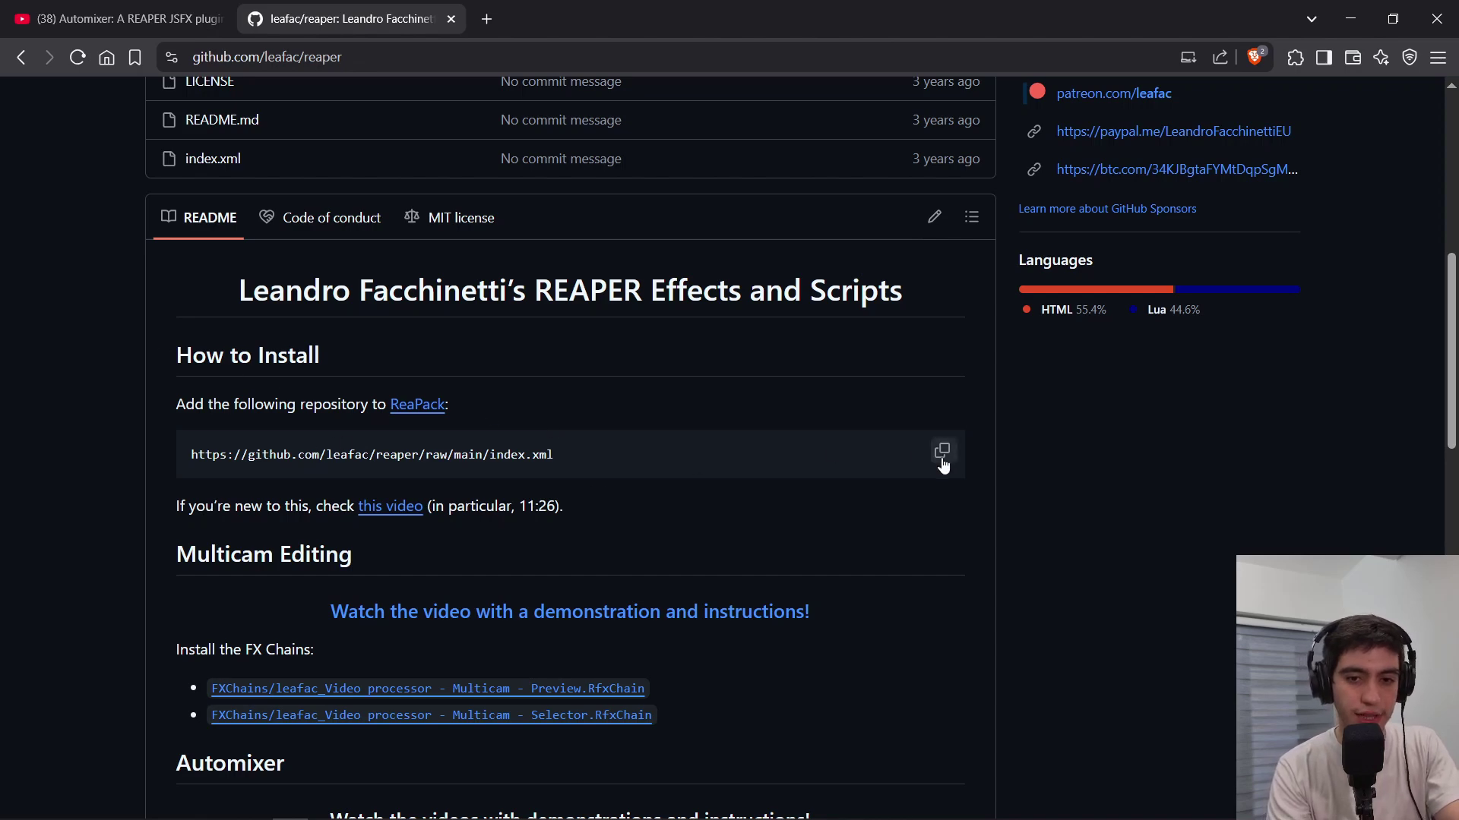
left_click(357, 38)
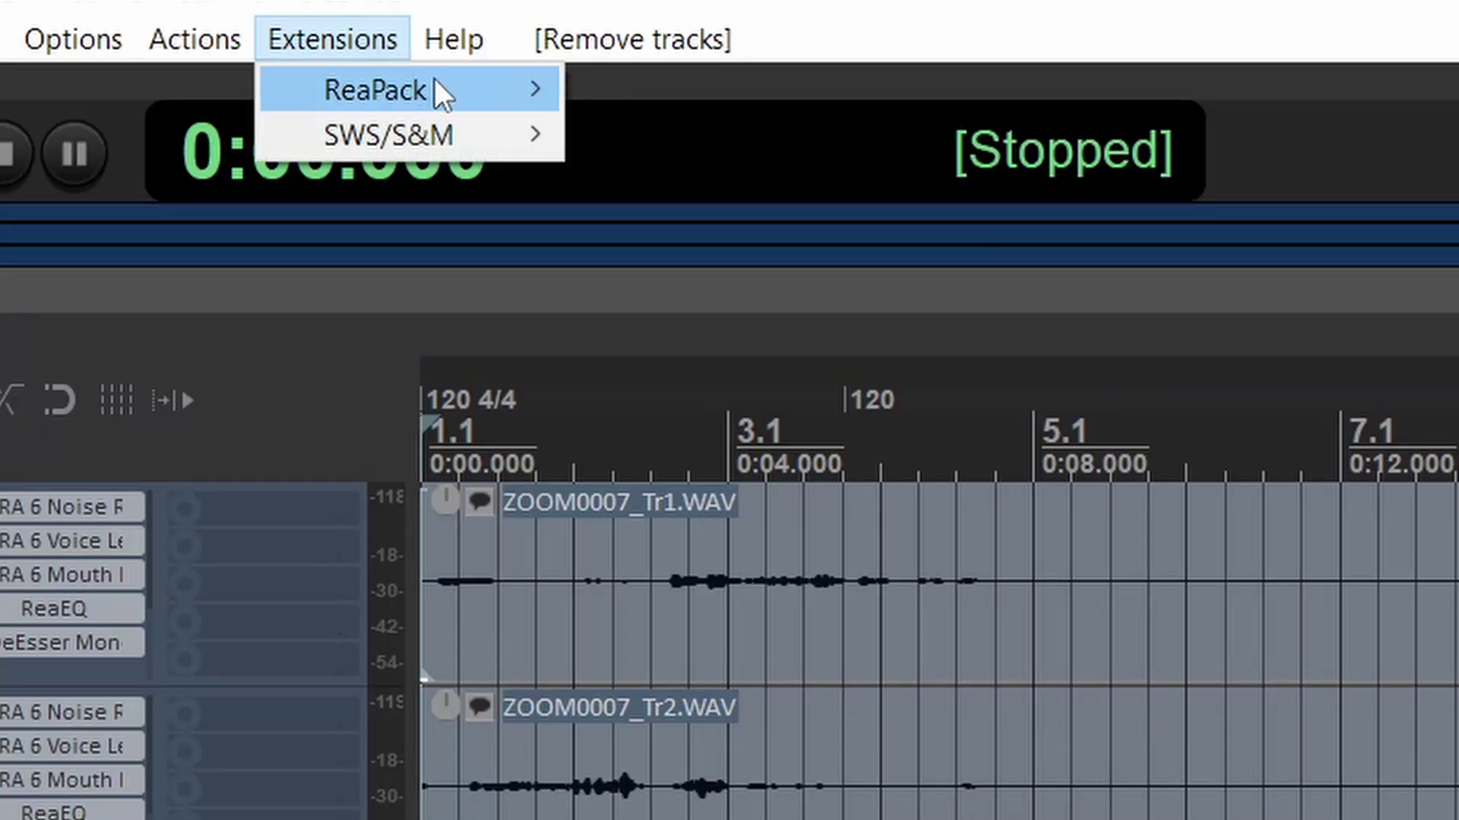
mouse_move(443, 90)
left_click(708, 185)
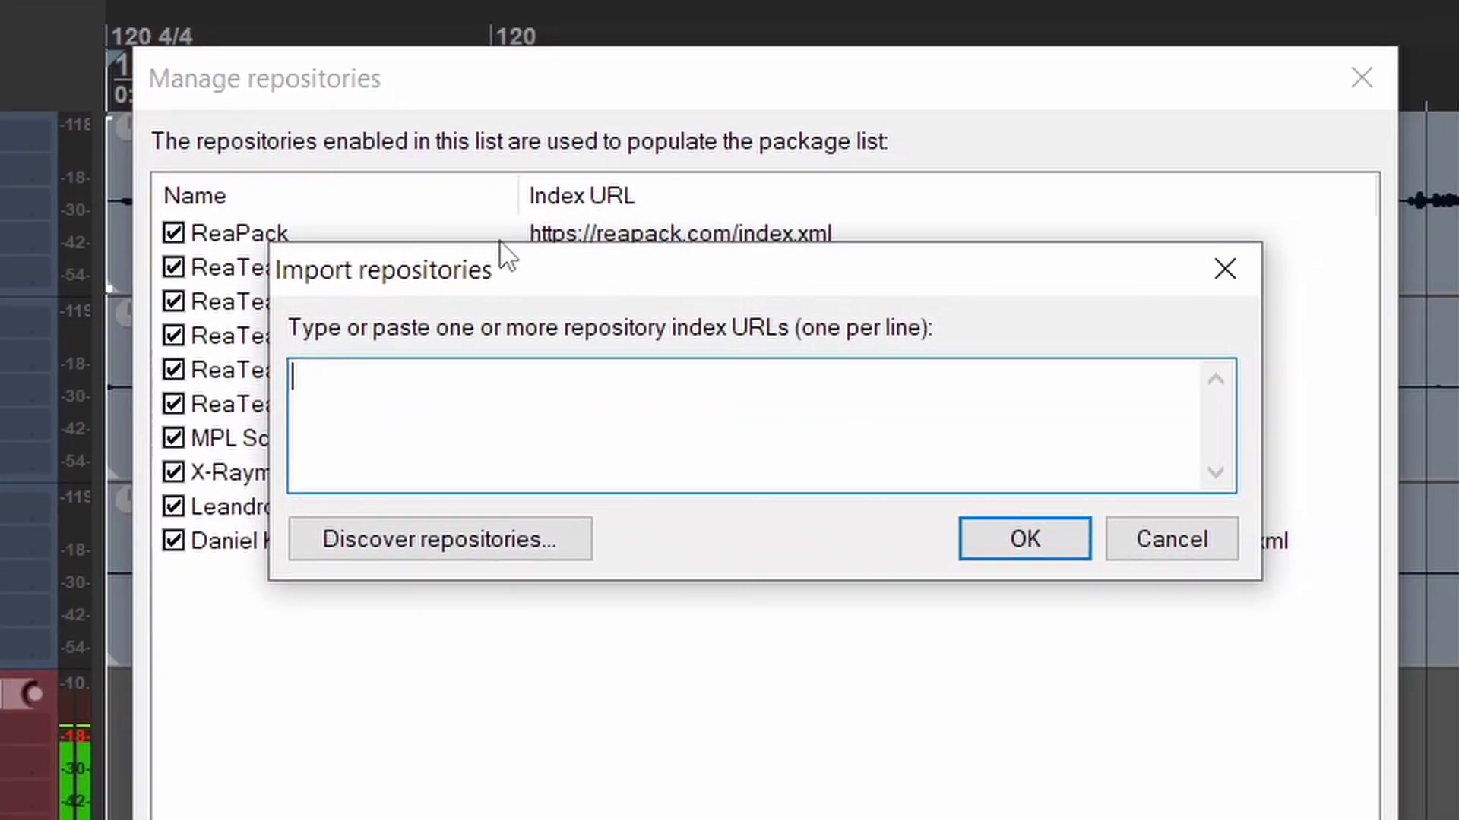
type("https://github.com/leafac/reaper/raw/main/index.xml")
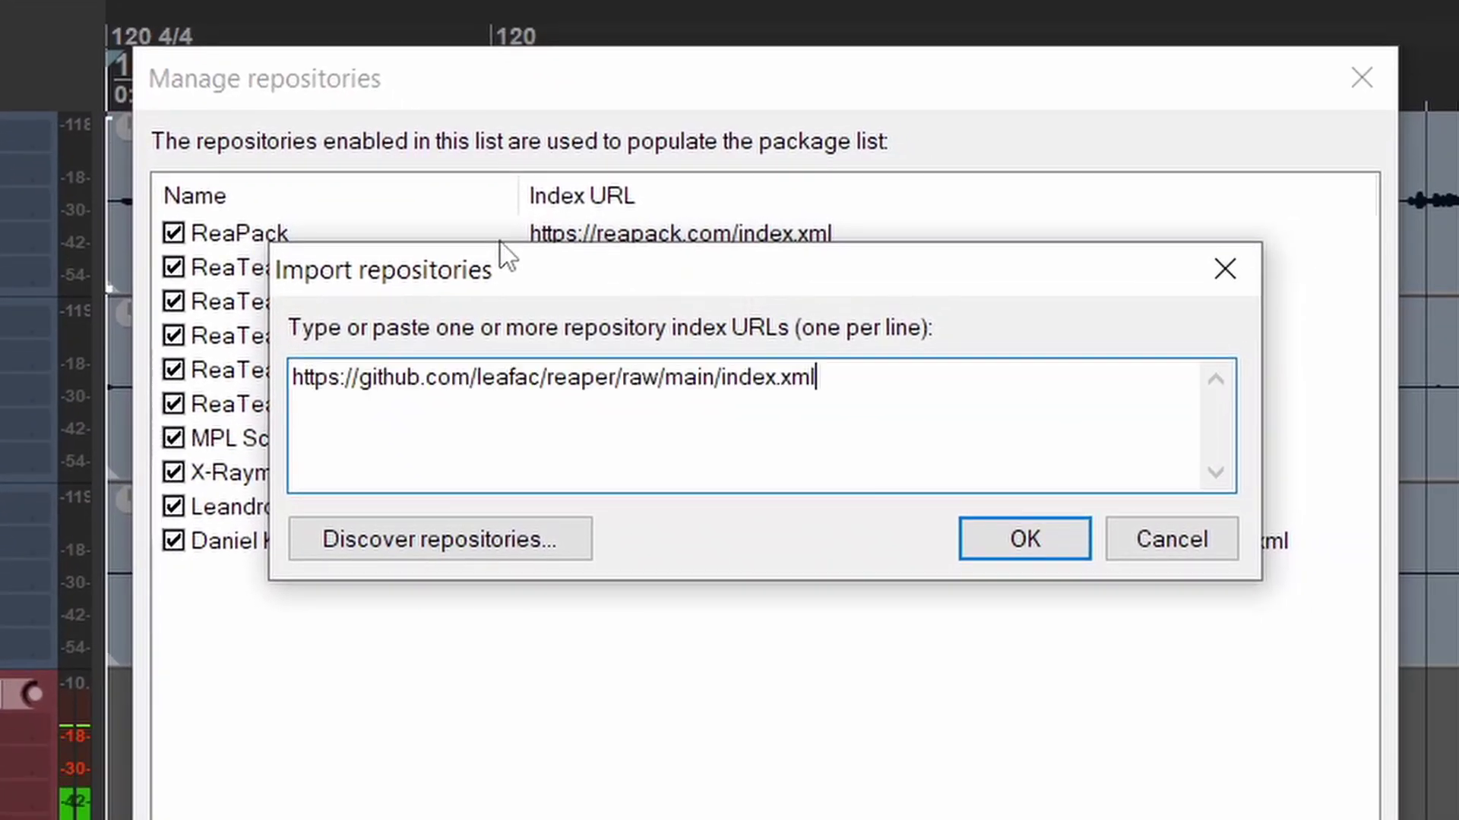
left_click(1025, 539)
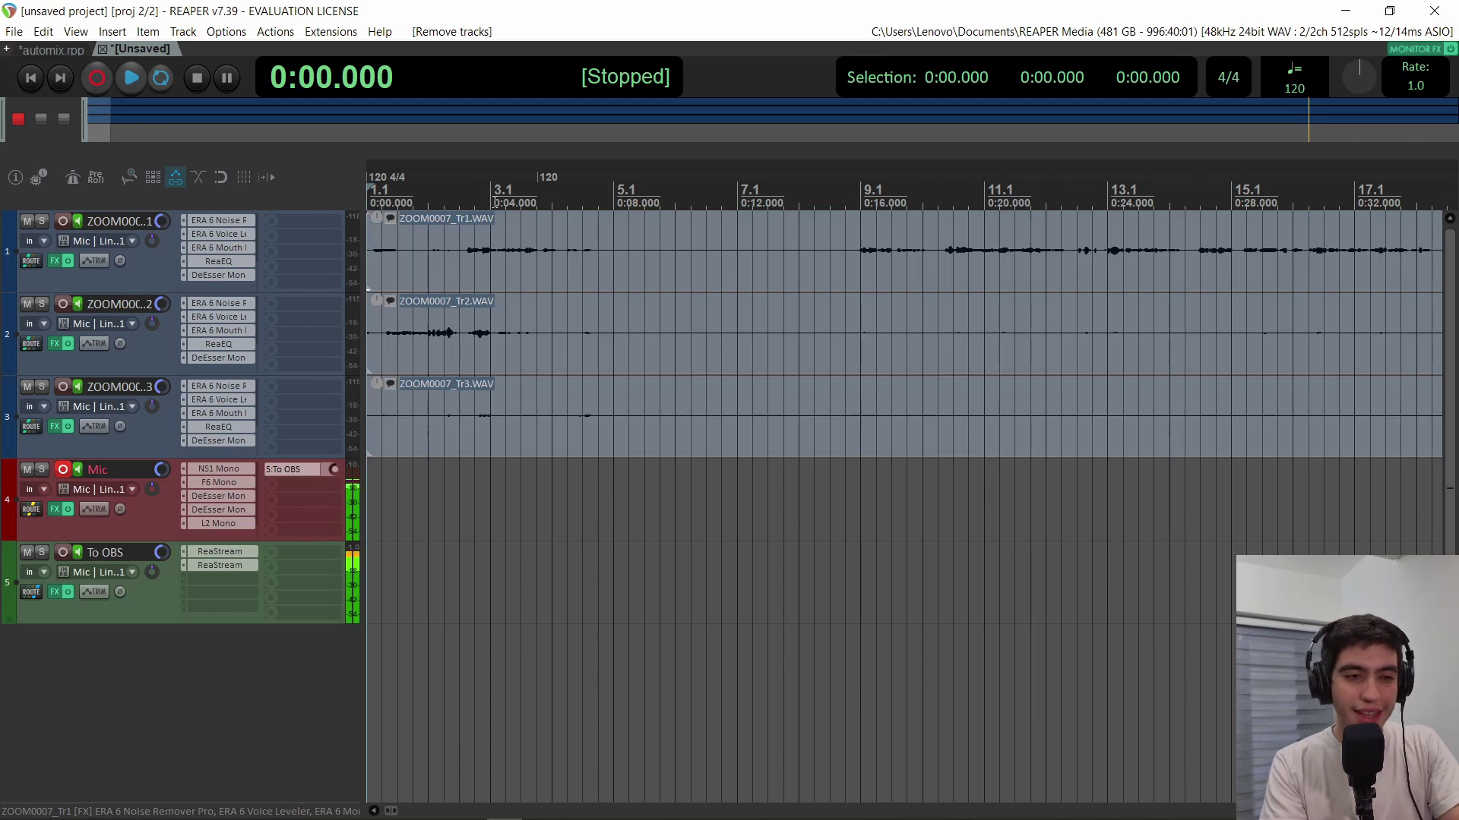
- Select the three ZOOM mic tracks and run the leafac_Automixer setup.lua script on them
left_click(126, 447)
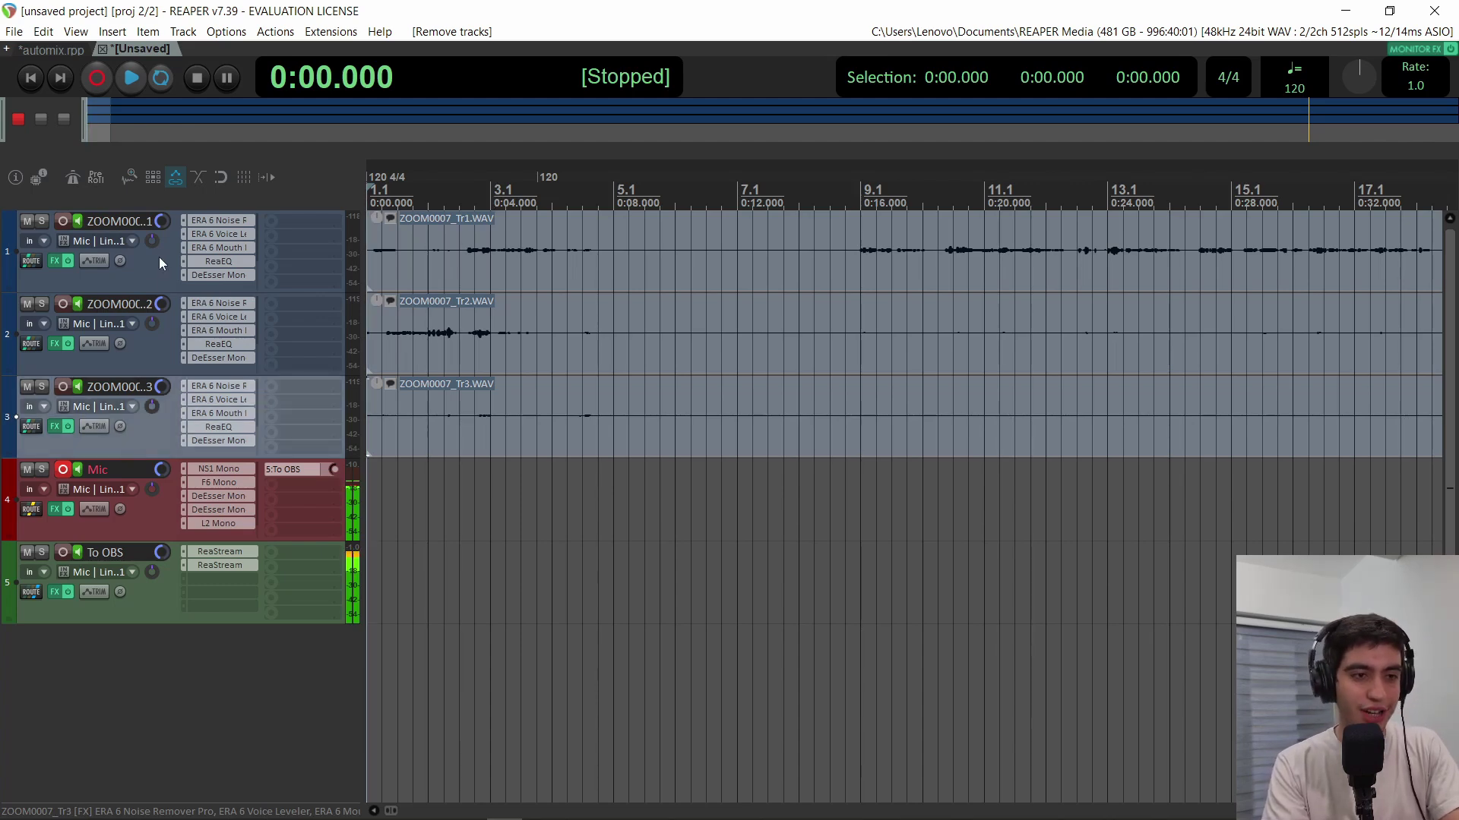
left_click(137, 275, "shift")
type("?")
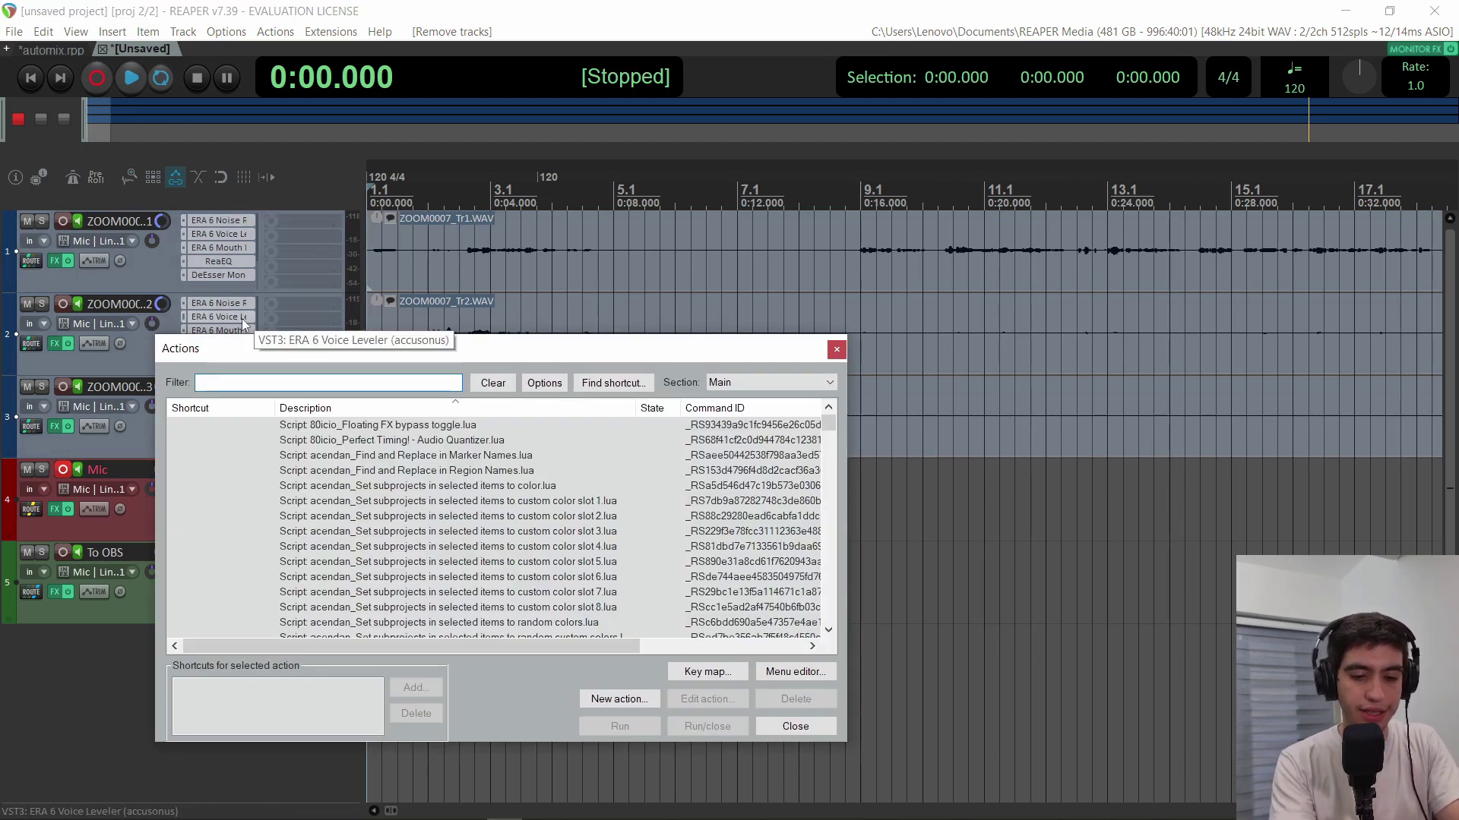
type("automixer")
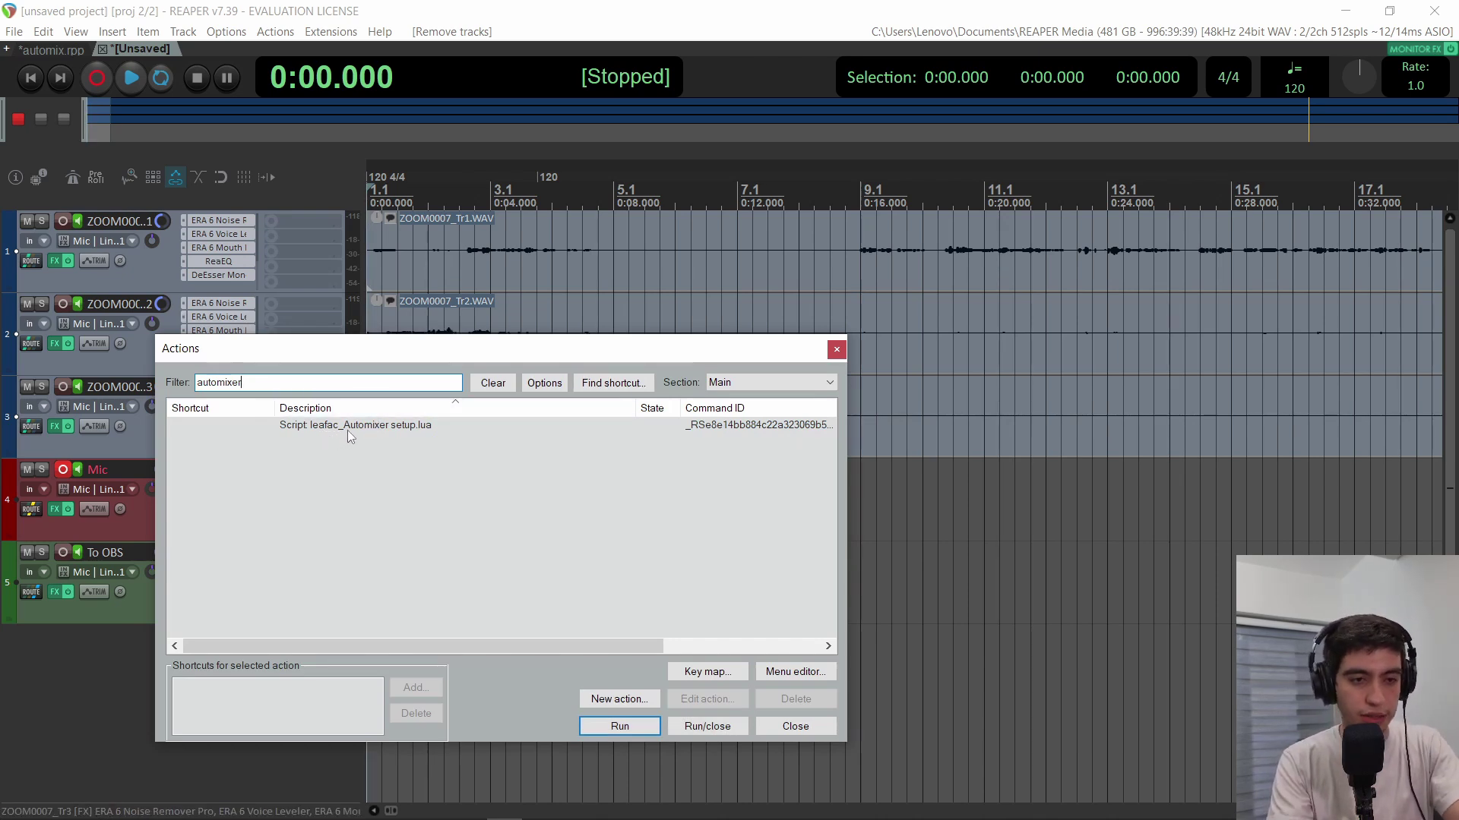
double_click(353, 428)
key("Escape")
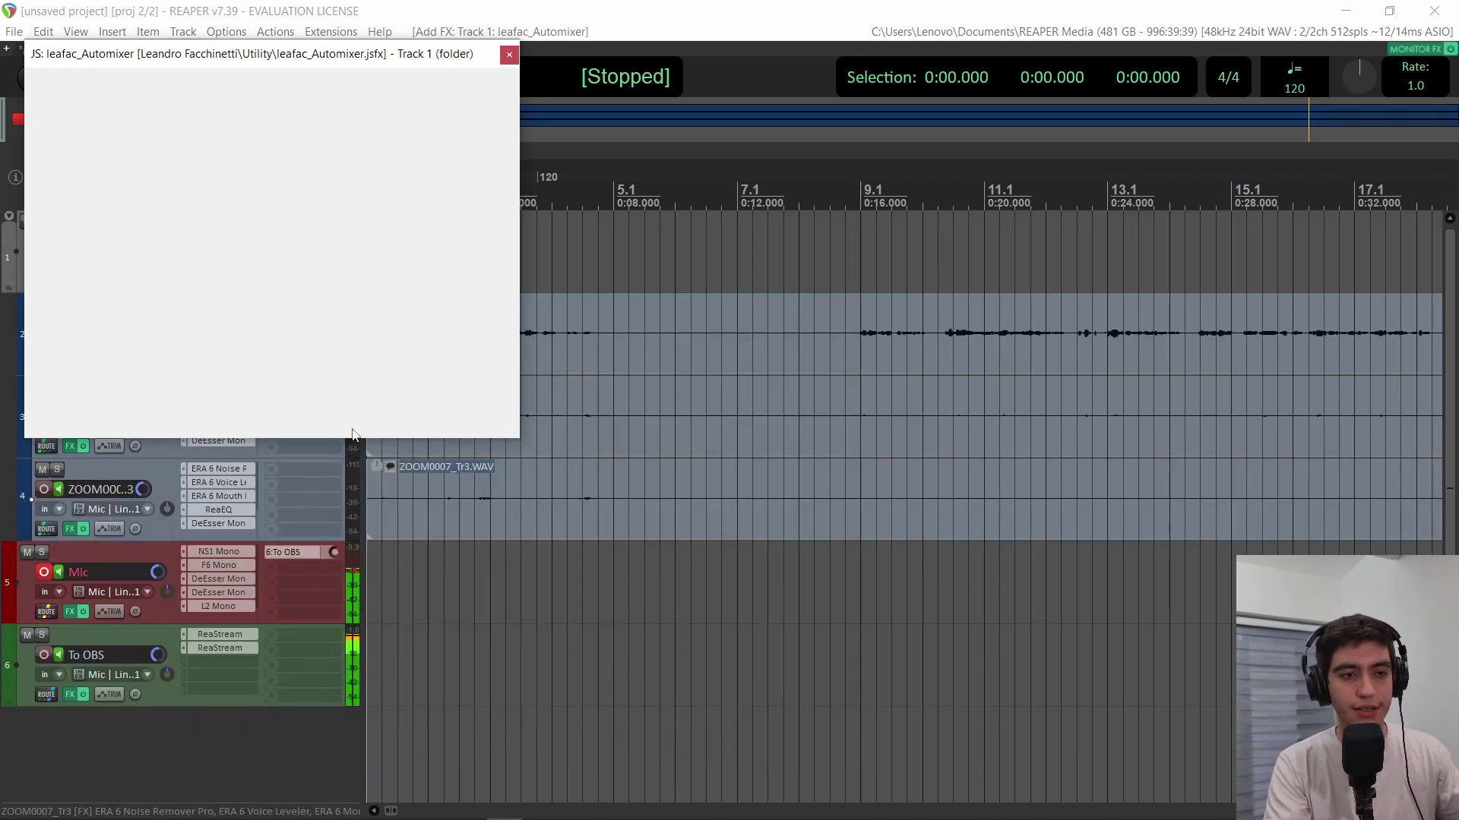
left_click(509, 54)
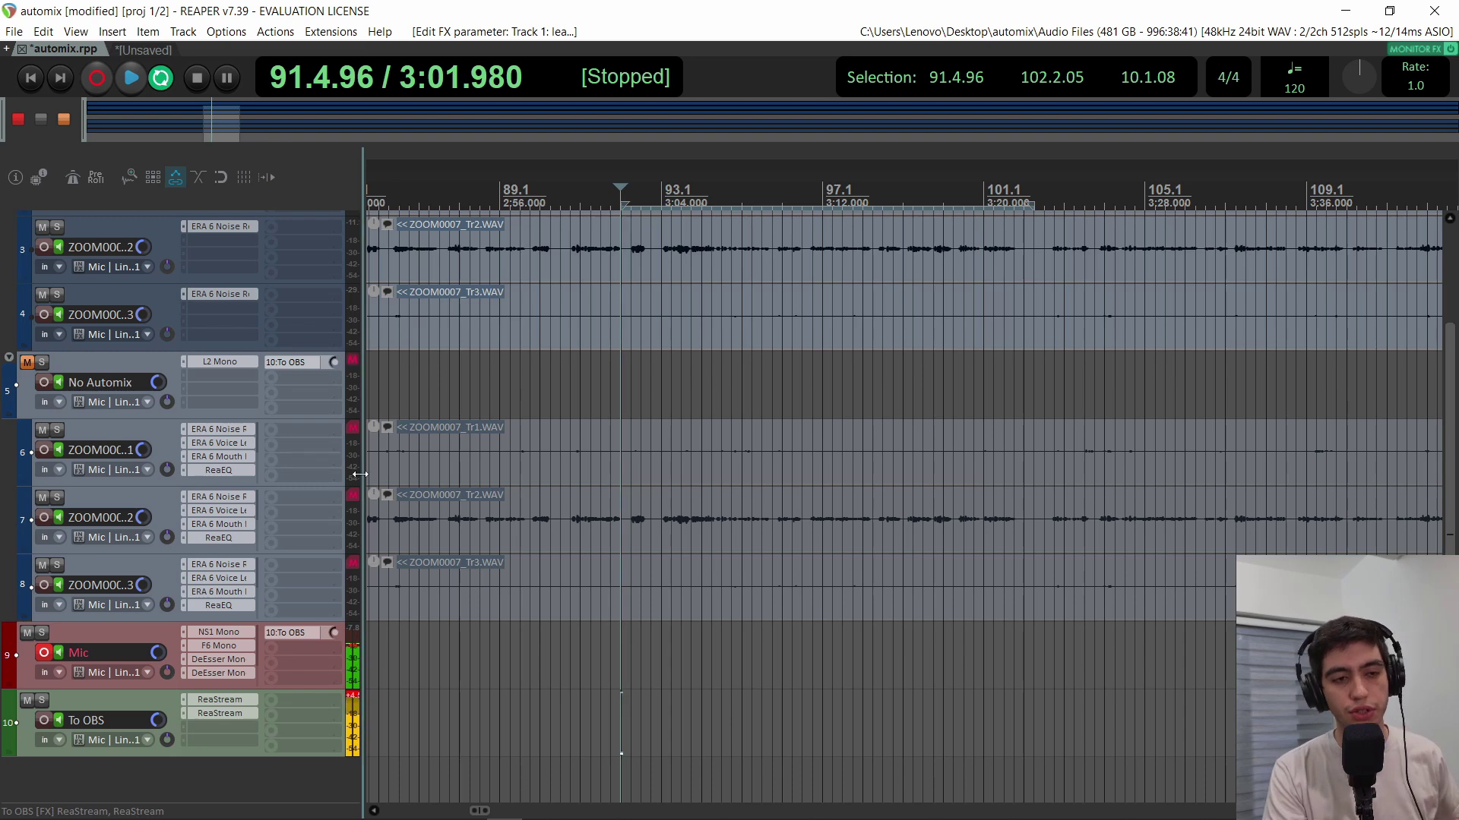
scroll(359, 474, "up", 3)
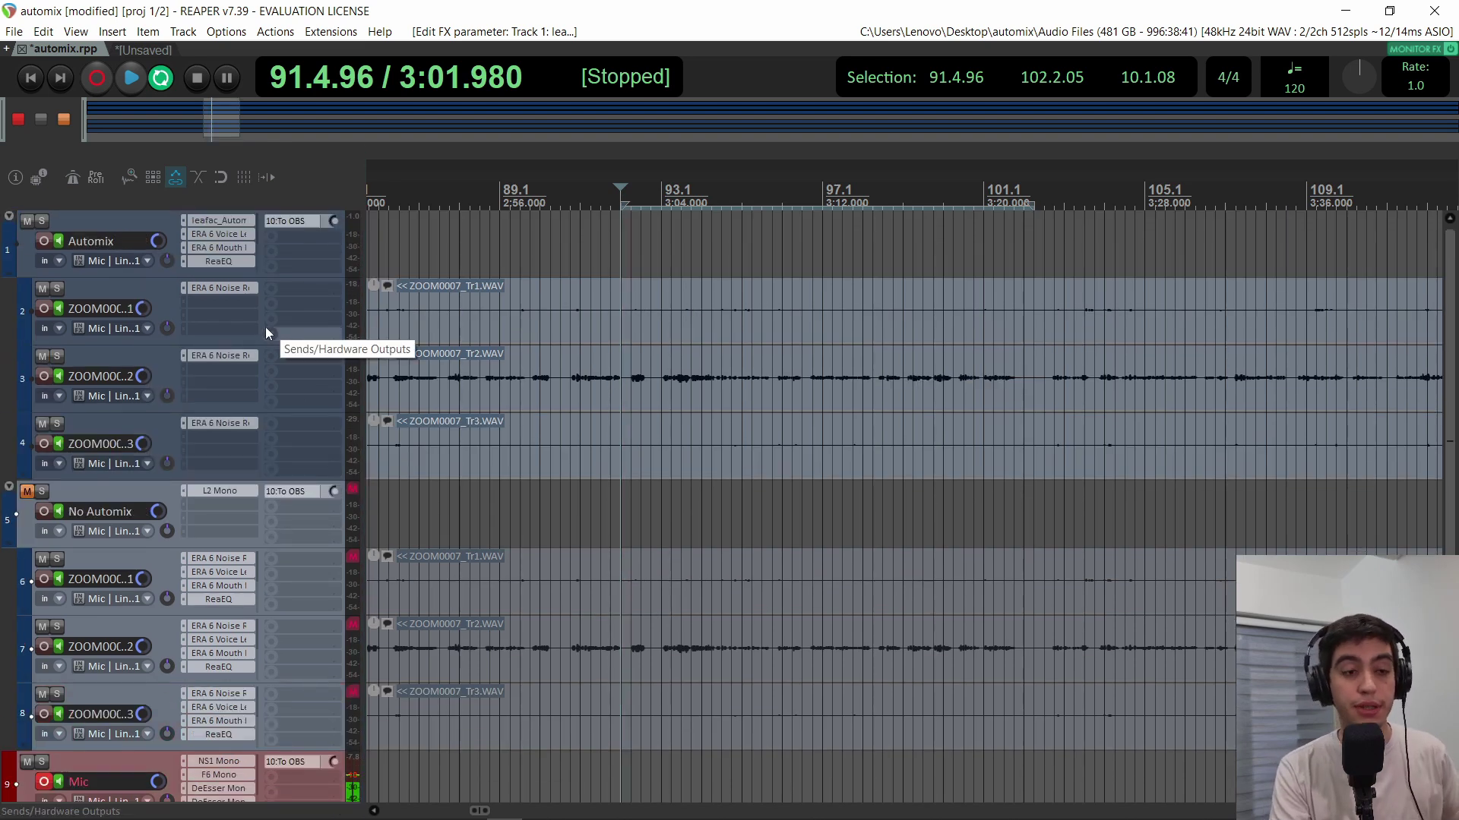
left_click(228, 289)
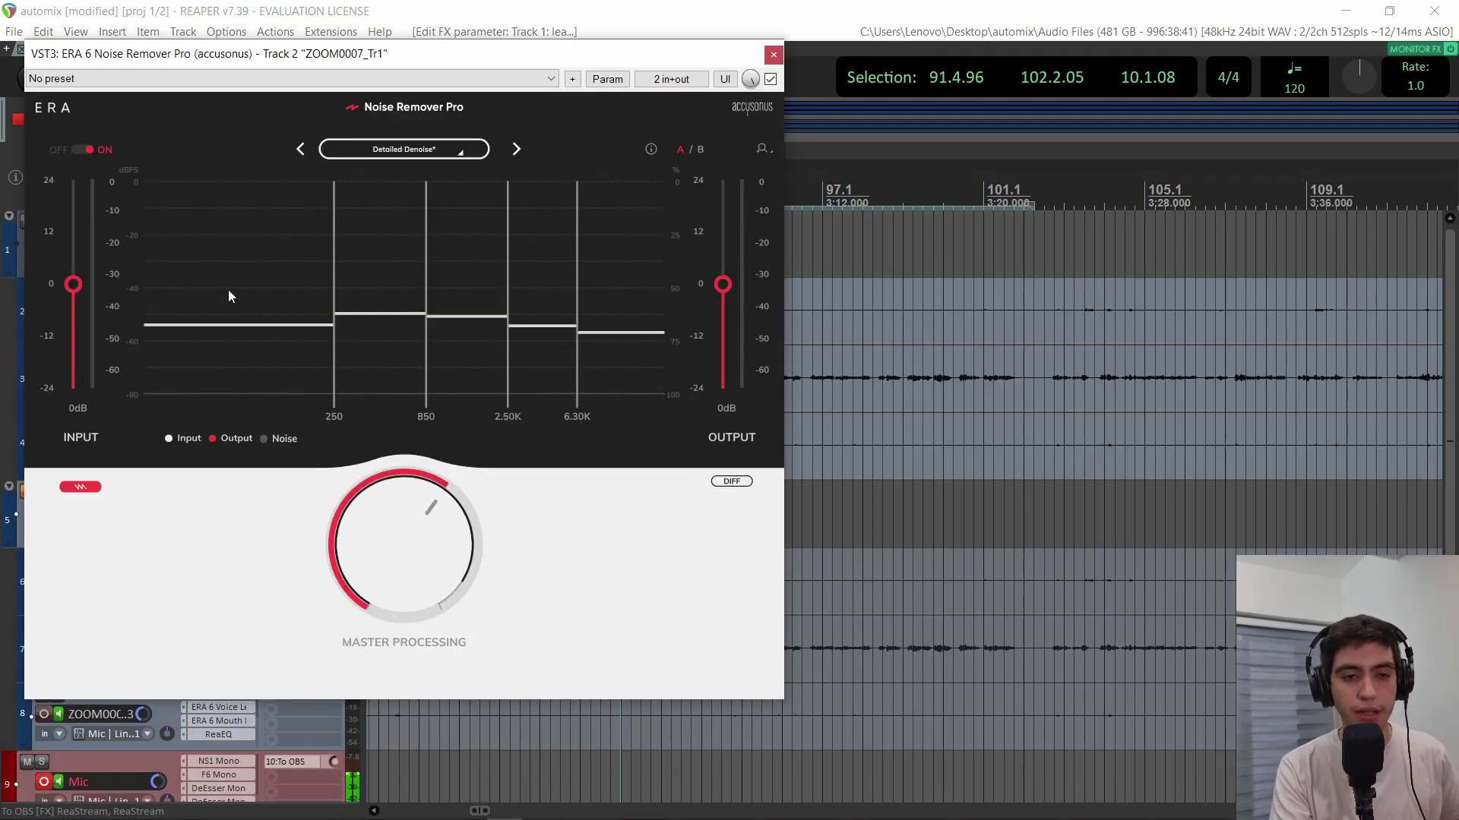
key("Escape")
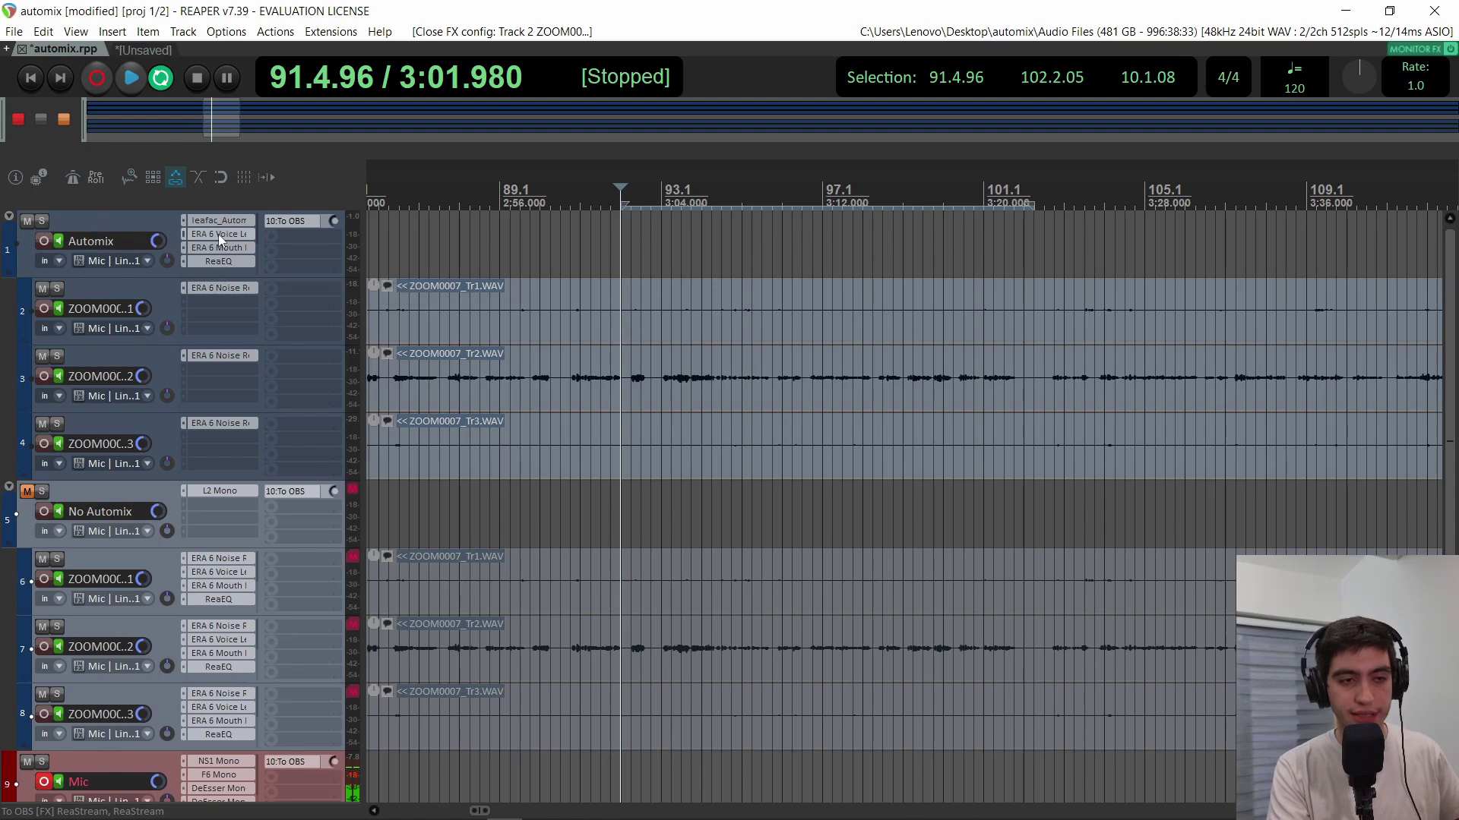
scroll(226, 256, "down", 3)
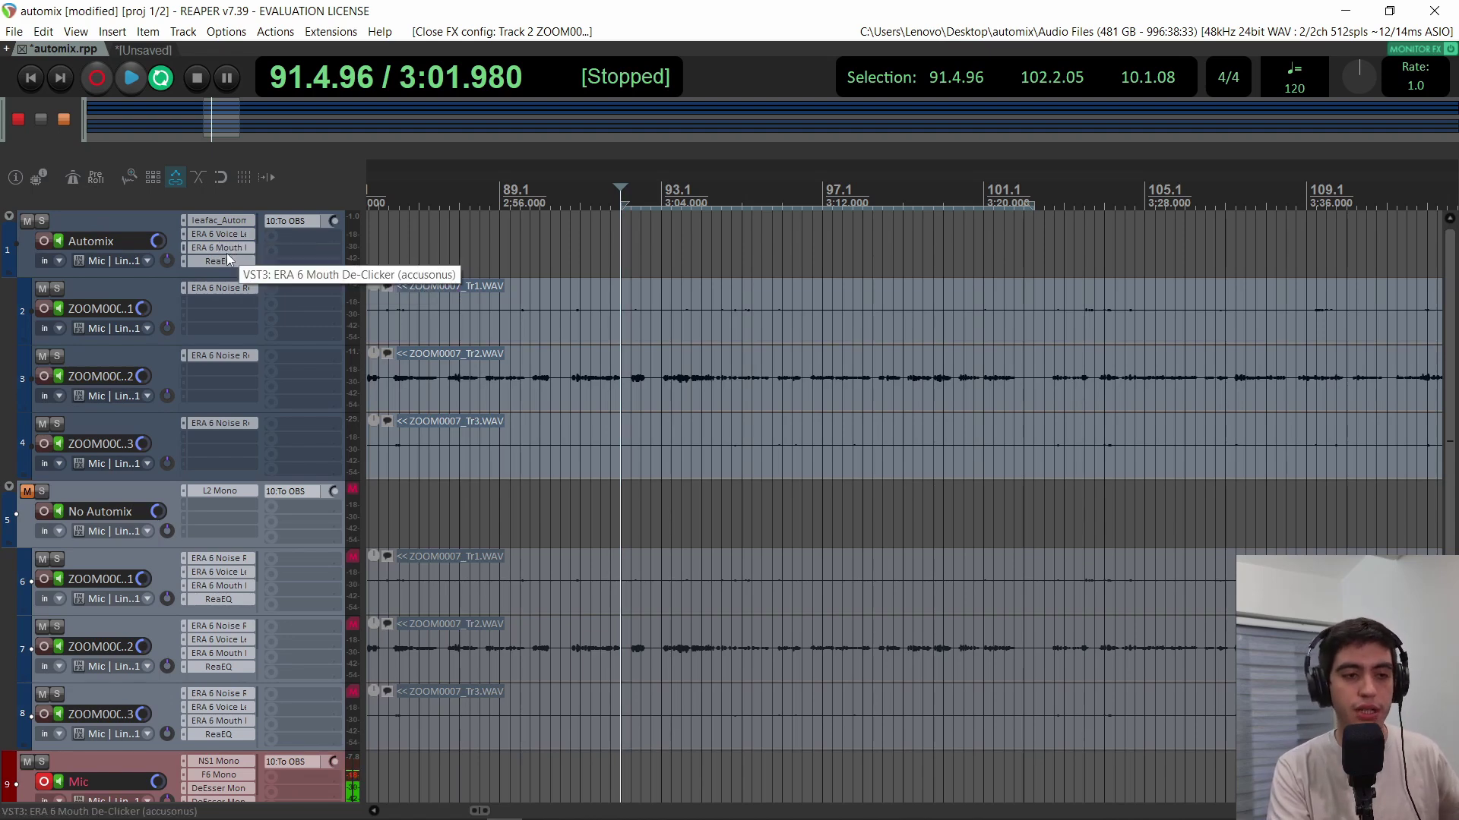